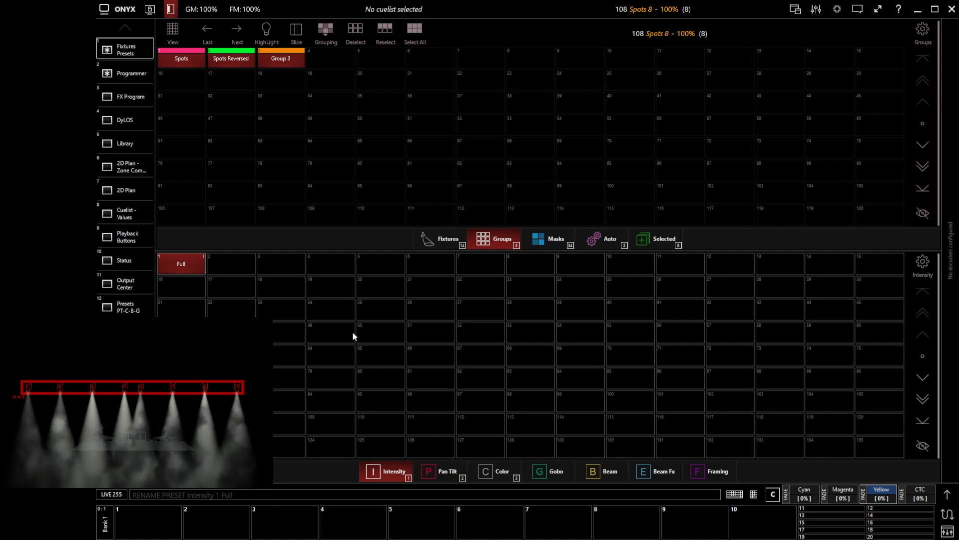
- Try the Red and Green color presets on the selected spots, finishing on Green
{"action": "left_click", "coordinate": [442, 471]}
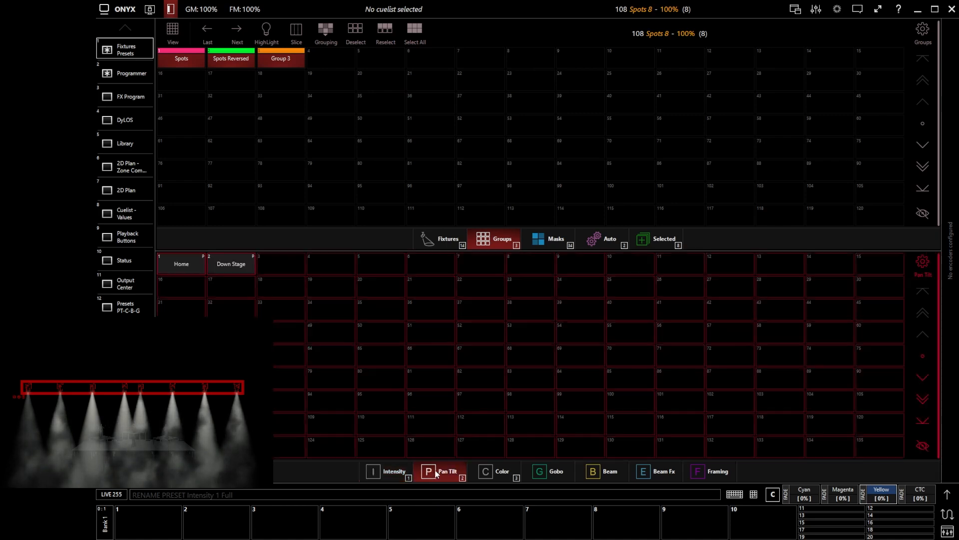
{"action": "left_click", "coordinate": [496, 474]}
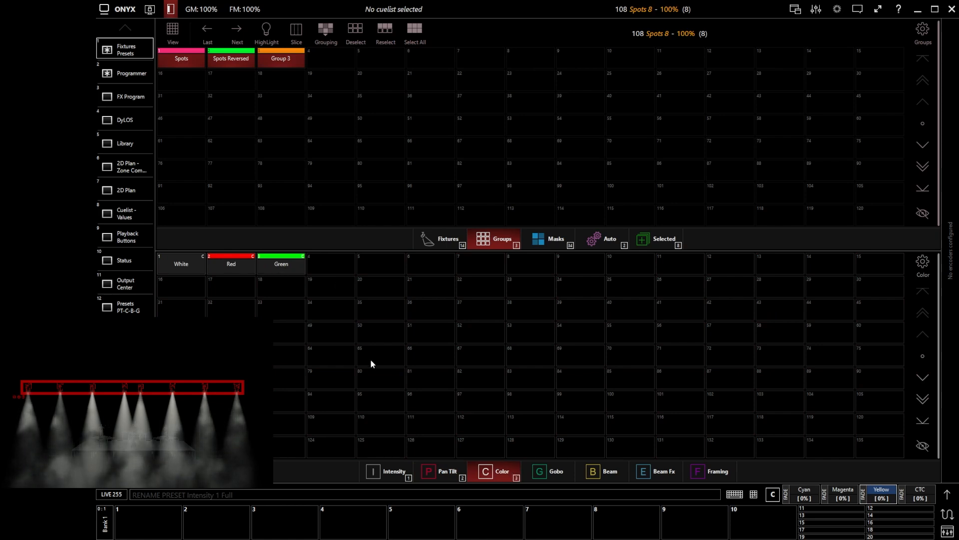
{"action": "left_click", "coordinate": [247, 256]}
{"action": "left_click", "coordinate": [282, 265]}
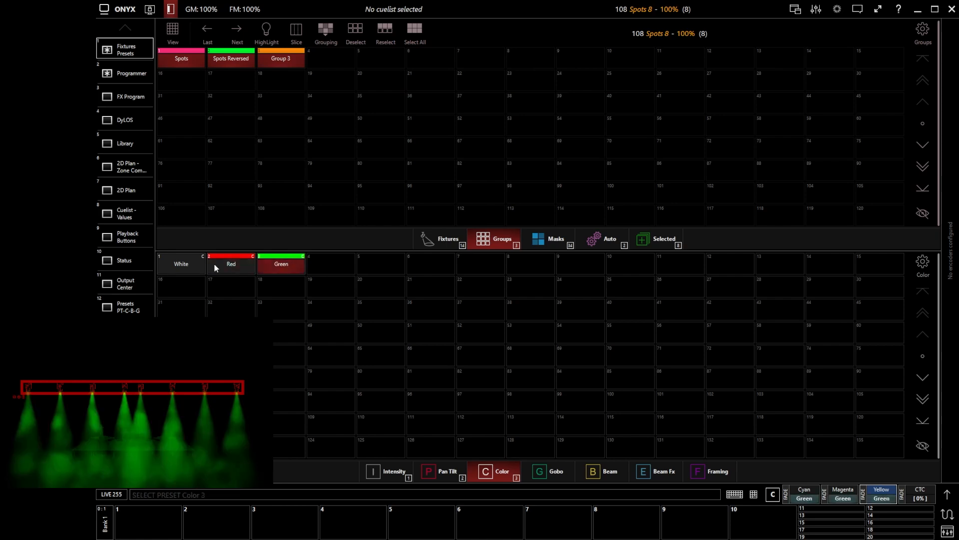
{"action": "left_click", "coordinate": [249, 267]}
{"action": "left_click", "coordinate": [271, 265]}
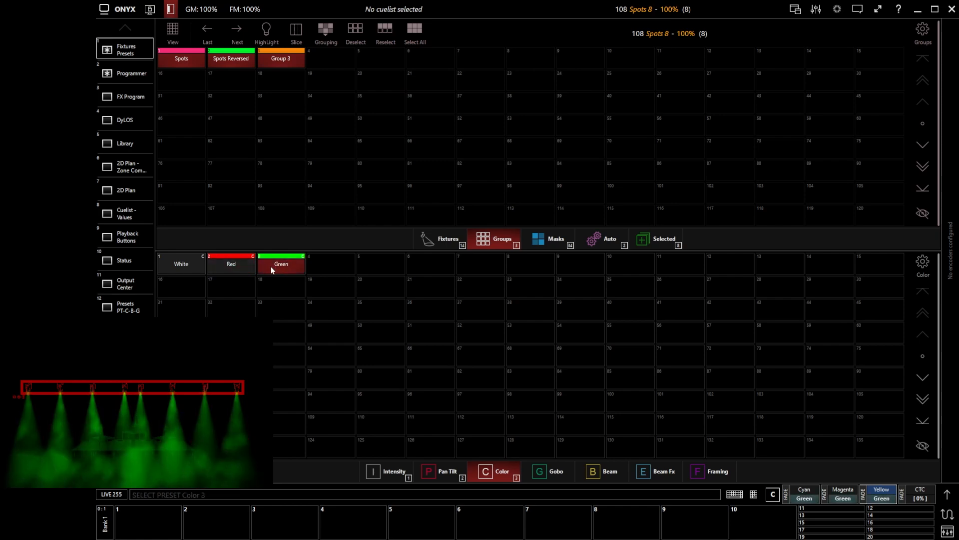
- Switch the selected spots between the Home and Down Stage pan/tilt presets, finishing on Down Stage
{"action": "left_click", "coordinate": [444, 474]}
{"action": "left_click", "coordinate": [229, 268]}
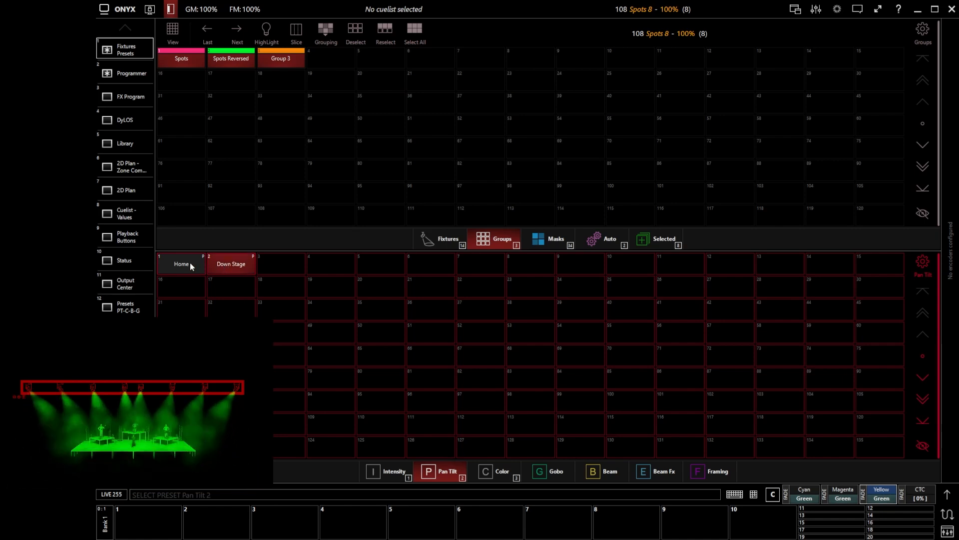
{"action": "left_click", "coordinate": [180, 261]}
{"action": "left_click", "coordinate": [210, 268]}
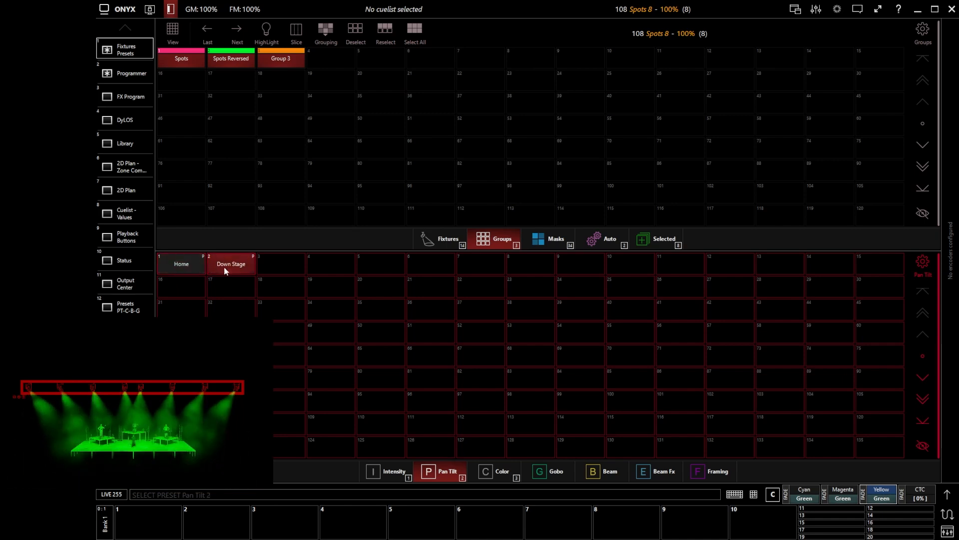
{"action": "left_click", "coordinate": [193, 259]}
{"action": "left_click", "coordinate": [229, 268]}
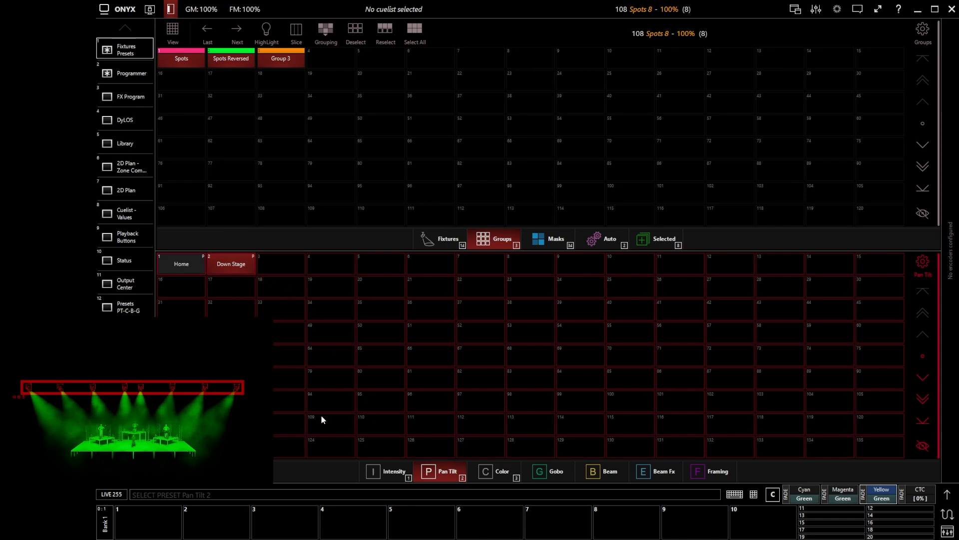
- Build a look on the selected spots from the Full intensity, Down Stage position and Red color presets
{"action": "left_click", "coordinate": [393, 477]}
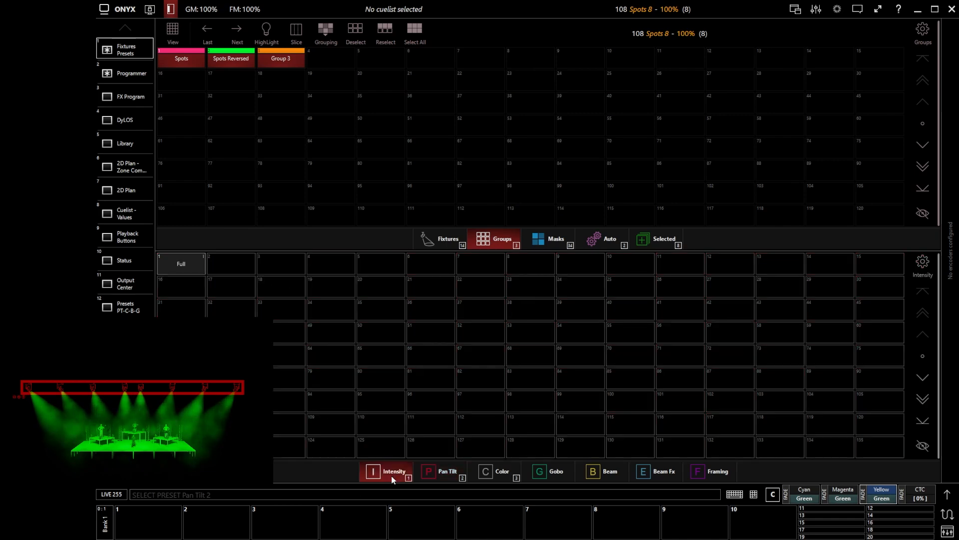
{"action": "left_click", "coordinate": [183, 263]}
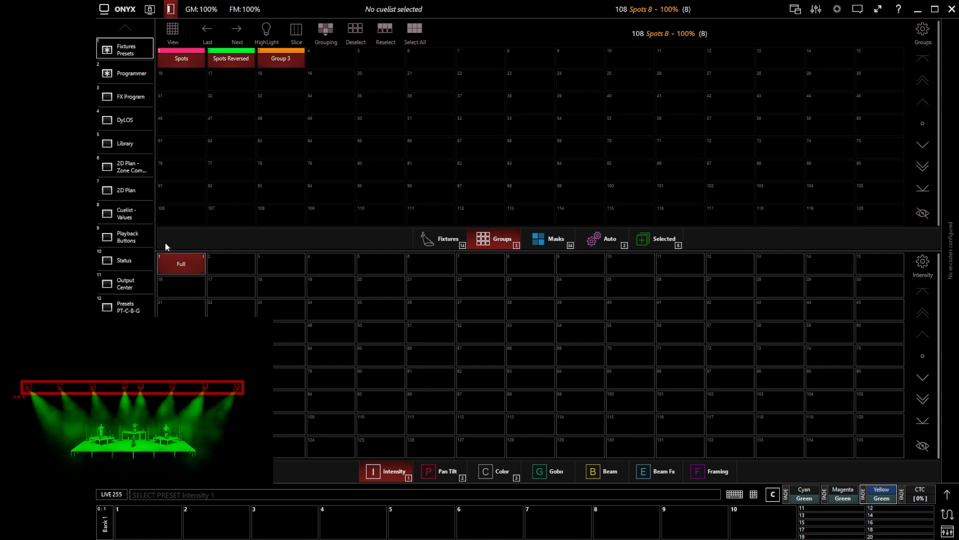
{"action": "left_click", "coordinate": [443, 471]}
{"action": "left_click", "coordinate": [229, 263]}
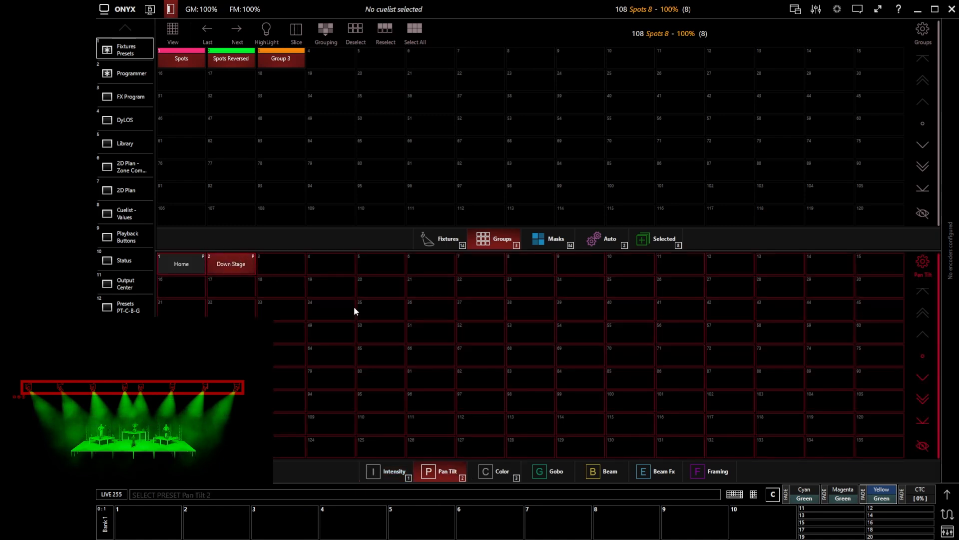
{"action": "left_click", "coordinate": [496, 474]}
{"action": "left_click", "coordinate": [241, 265]}
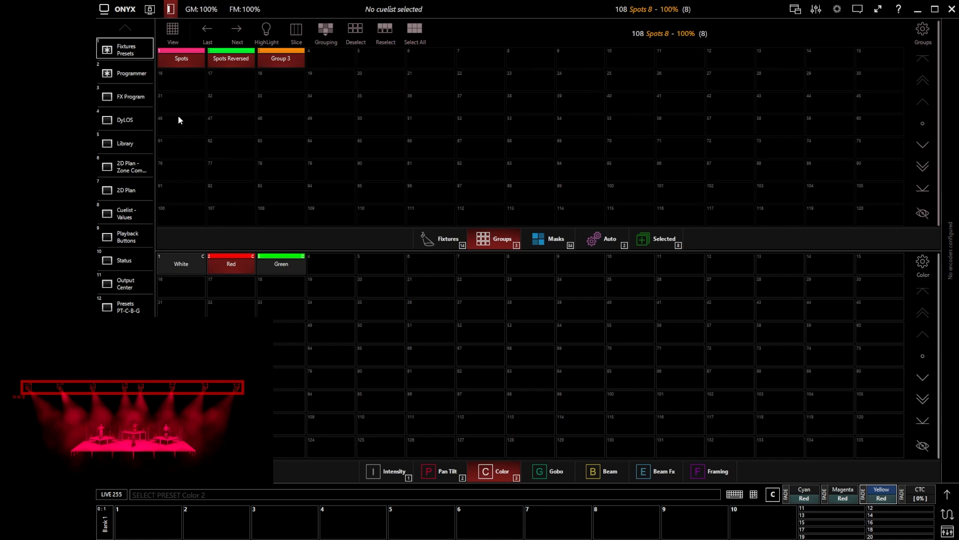
- Examine the spots in the Programmer as preset values and preset IDs, finishing on preset names
{"action": "left_click", "coordinate": [118, 73]}
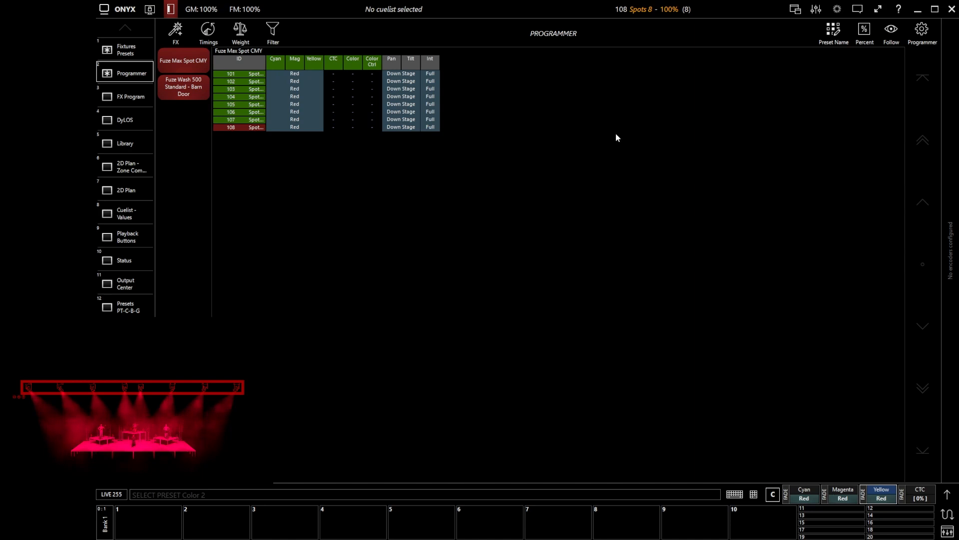
{"action": "left_click", "coordinate": [833, 34]}
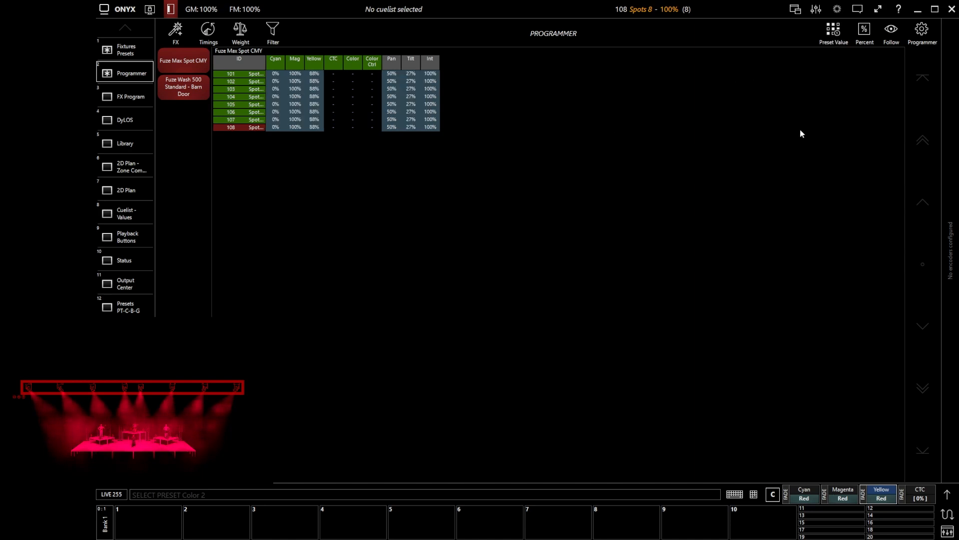
{"action": "left_click", "coordinate": [832, 35]}
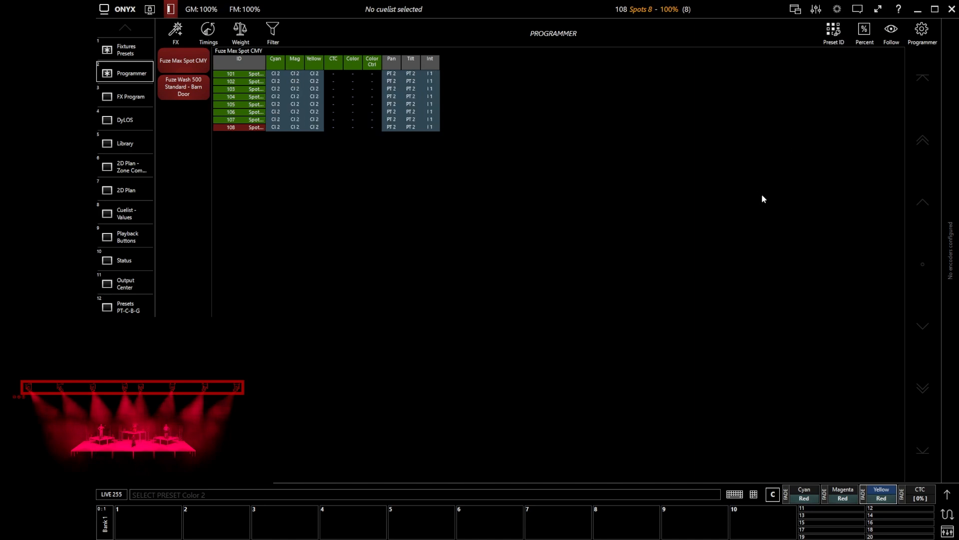
{"action": "left_click", "coordinate": [833, 34]}
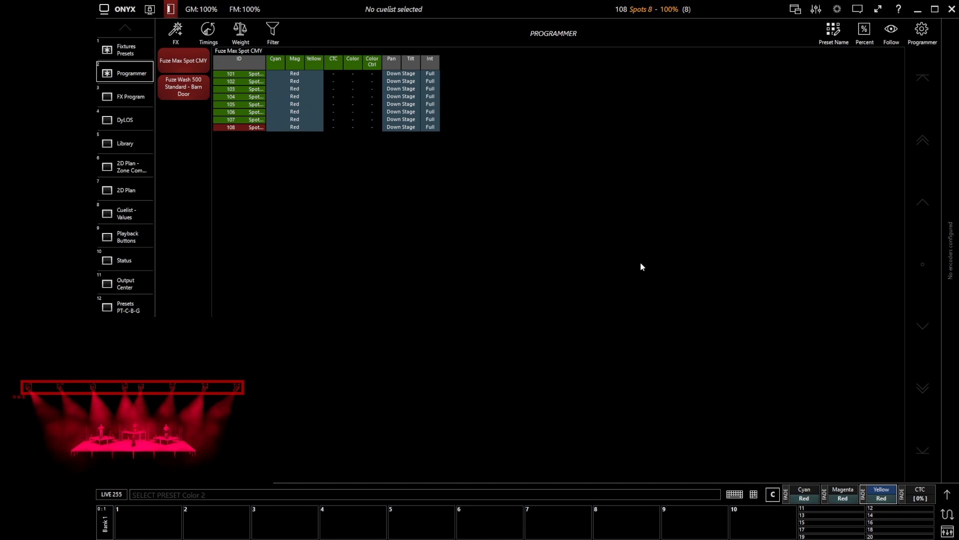
- Record Beam Fx preset 1 filtered to Intensity, Pan Tilt and Color using embedded references, and name it Look 1
{"action": "left_click", "coordinate": [130, 52]}
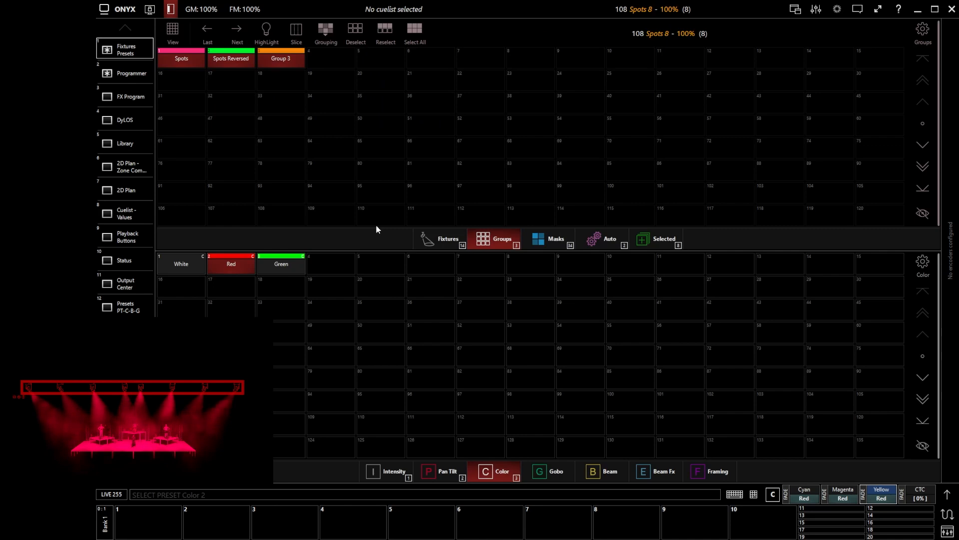
{"action": "left_click", "coordinate": [600, 476]}
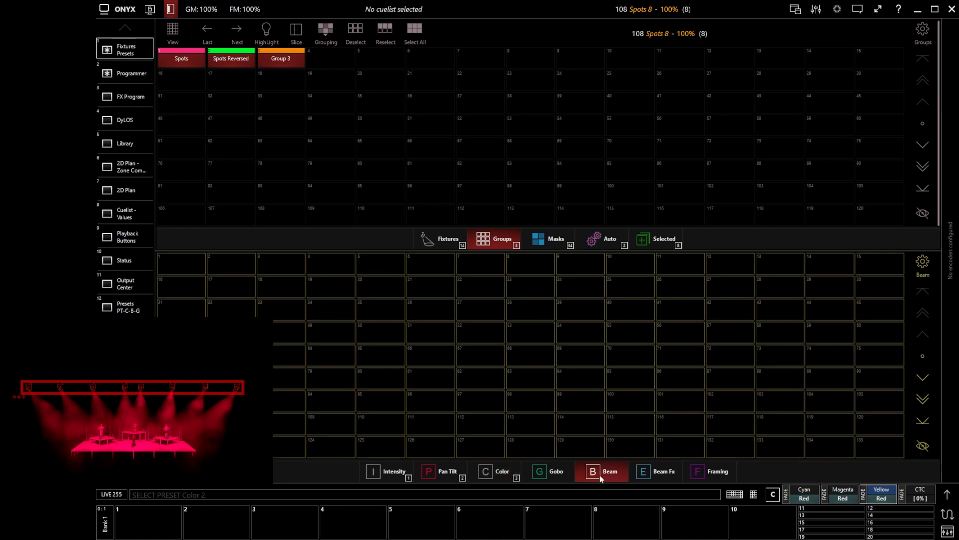
{"action": "left_click", "coordinate": [661, 471]}
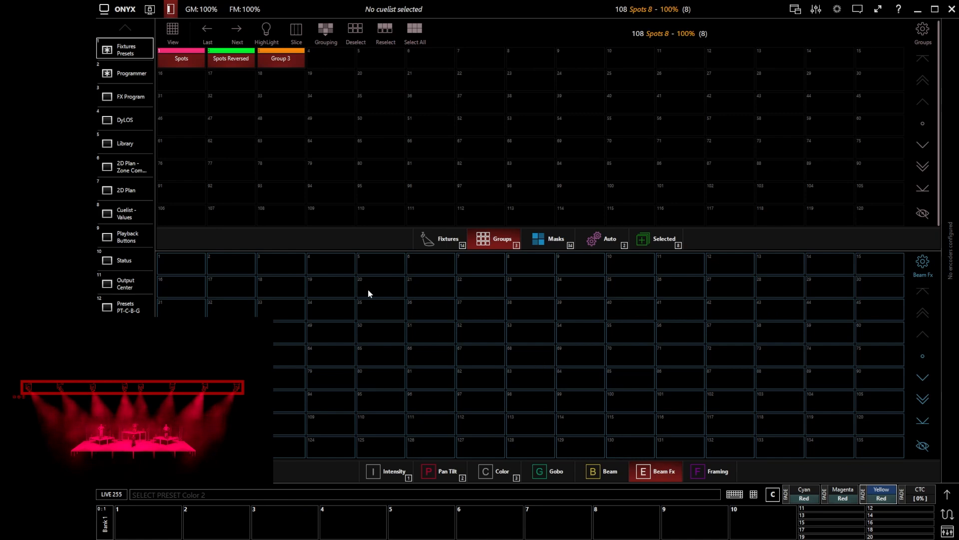
{"action": "key", "text": "r"}
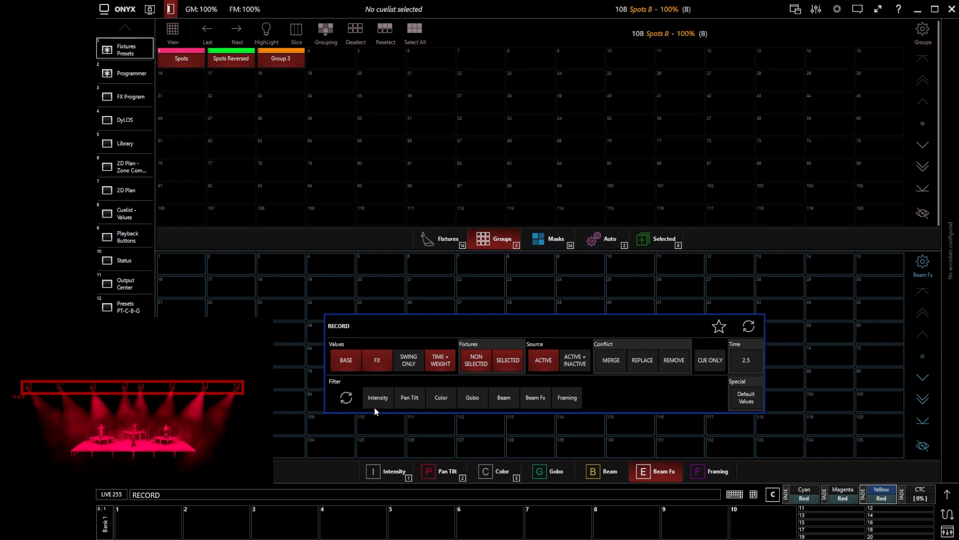
{"action": "left_click", "coordinate": [384, 394]}
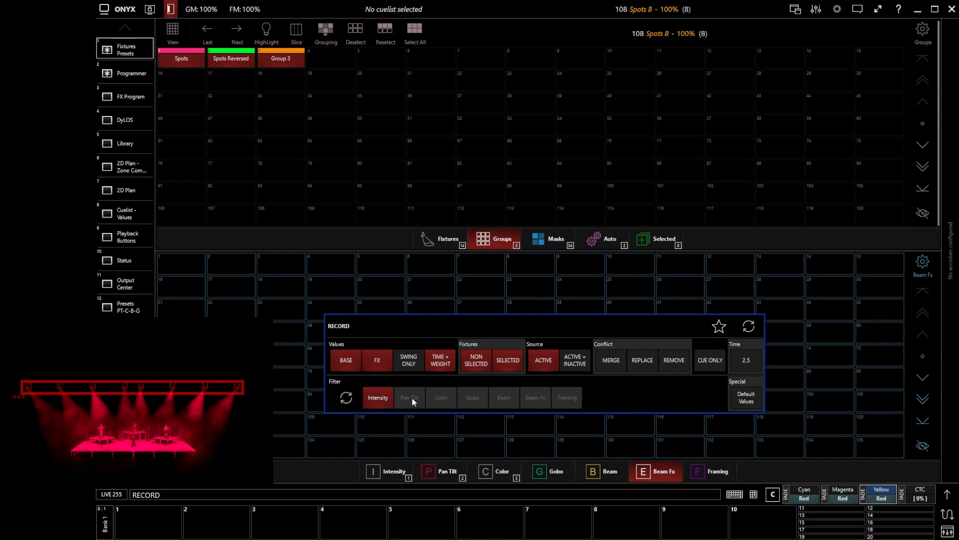
{"action": "left_click", "coordinate": [448, 398]}
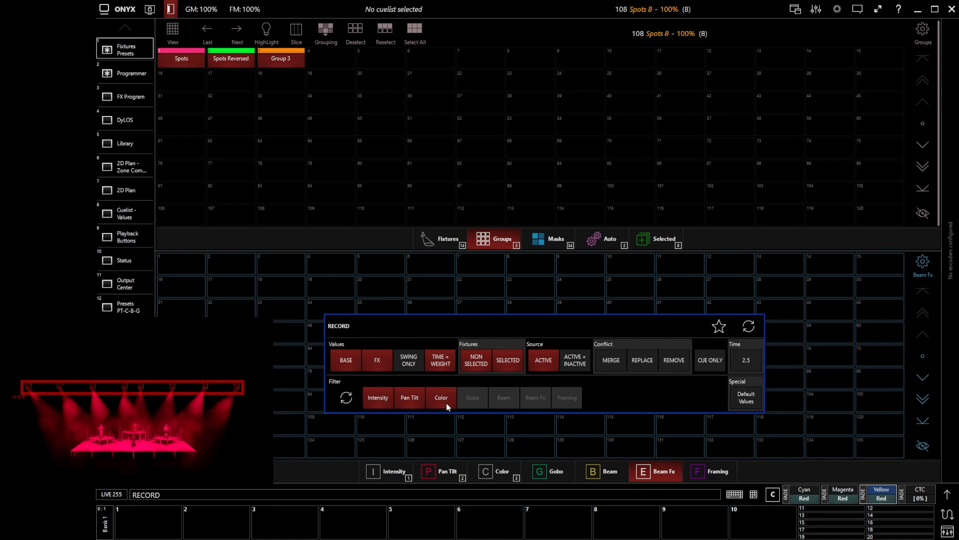
{"action": "left_click", "coordinate": [194, 263]}
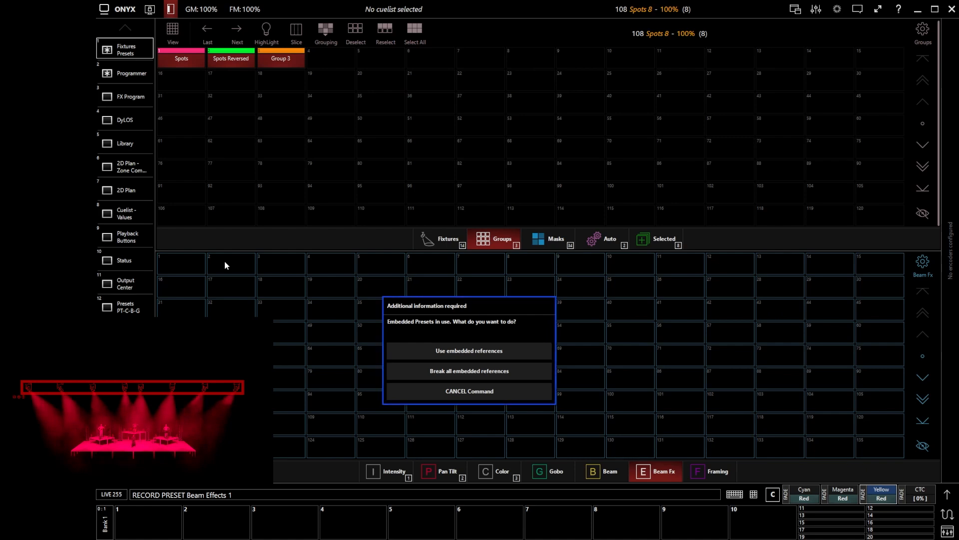
{"action": "left_click", "coordinate": [479, 351]}
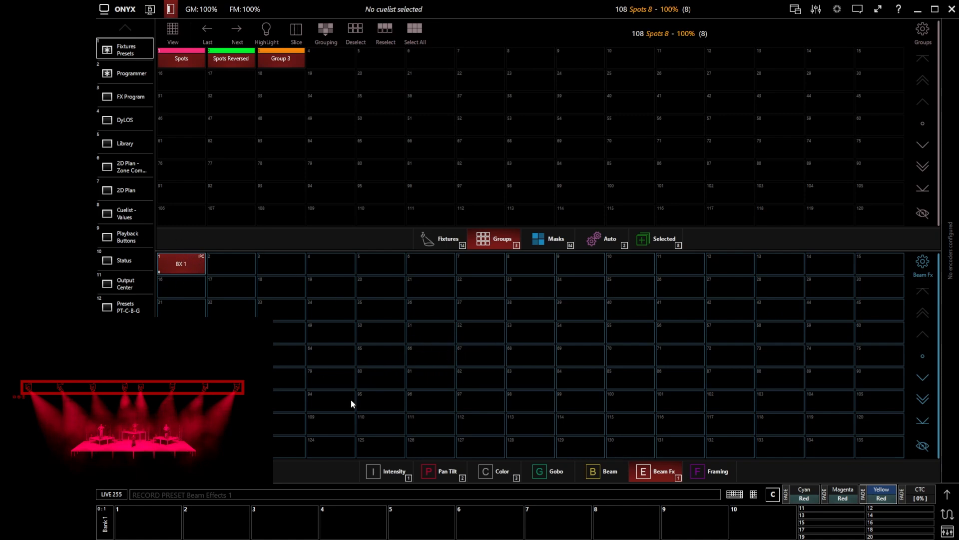
{"action": "type", "text": "Look 1"}
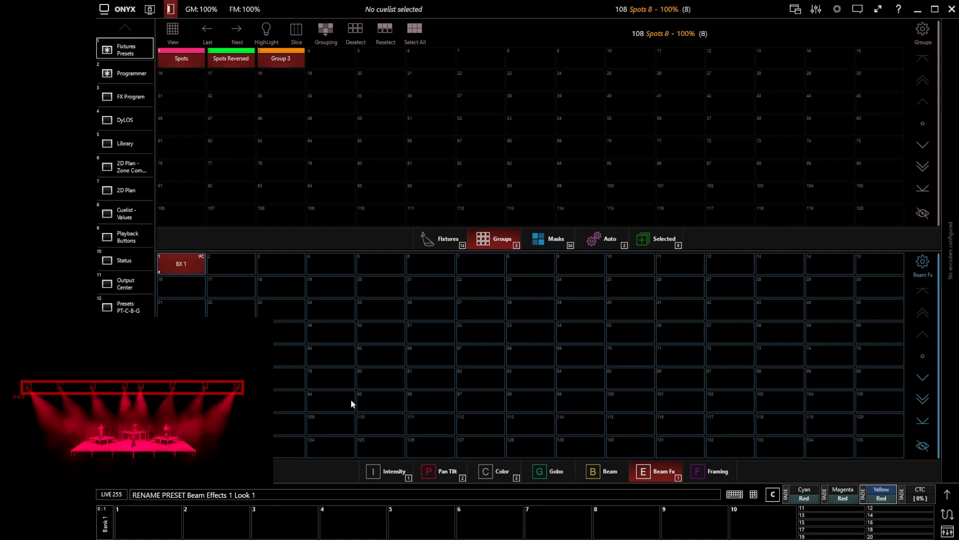
{"action": "key", "text": "Return"}
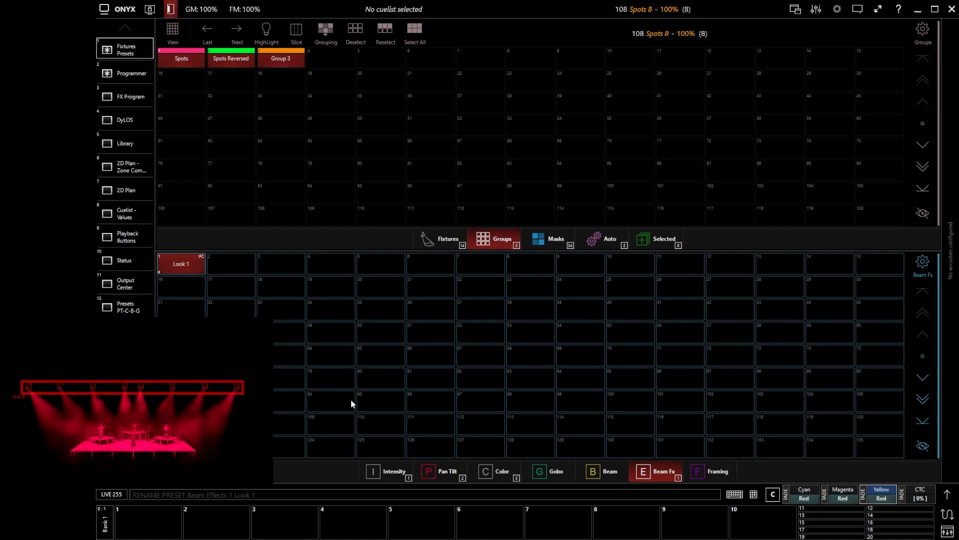
- Apply the Look 1 preset to the selected spots and inspect how it is referenced in the Programmer
{"action": "left_click", "coordinate": [196, 266]}
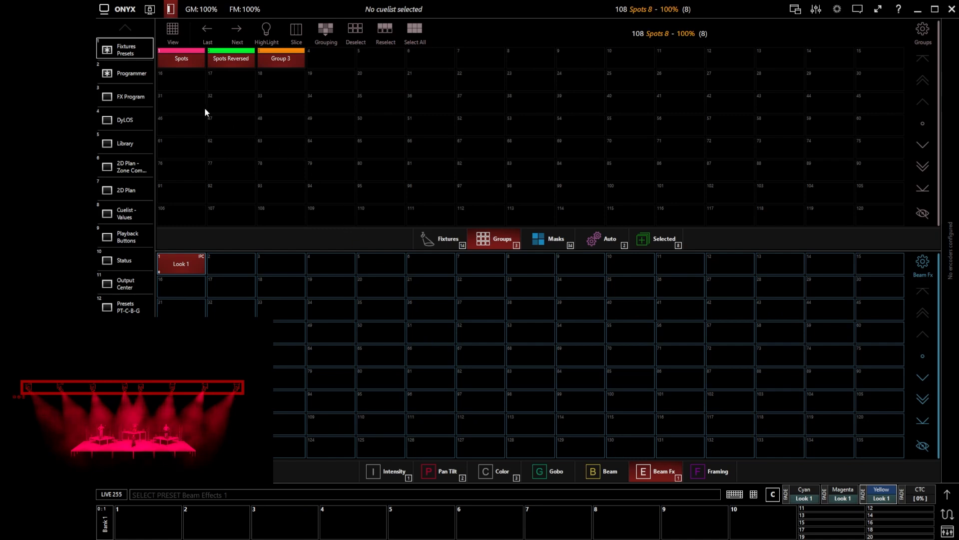
{"action": "left_click", "coordinate": [143, 74]}
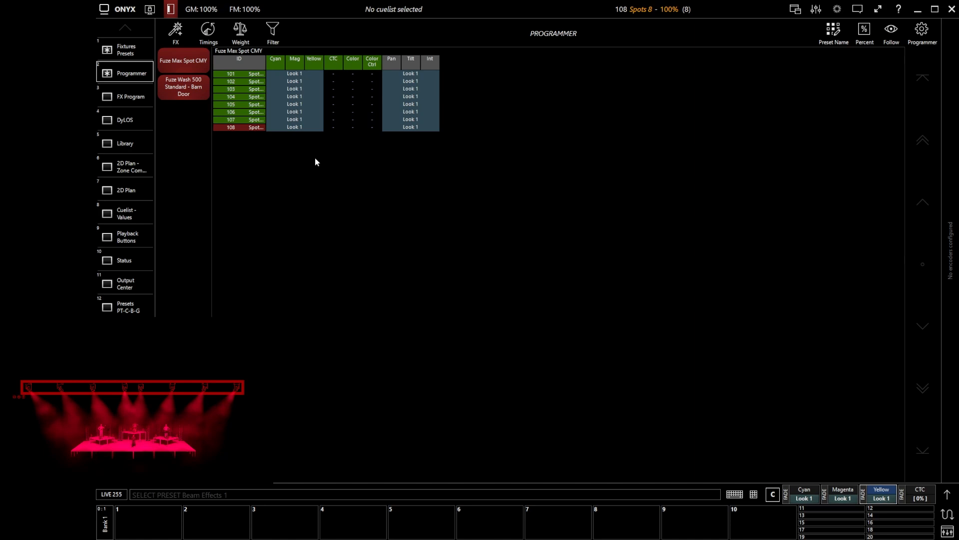
{"action": "left_click", "coordinate": [137, 50]}
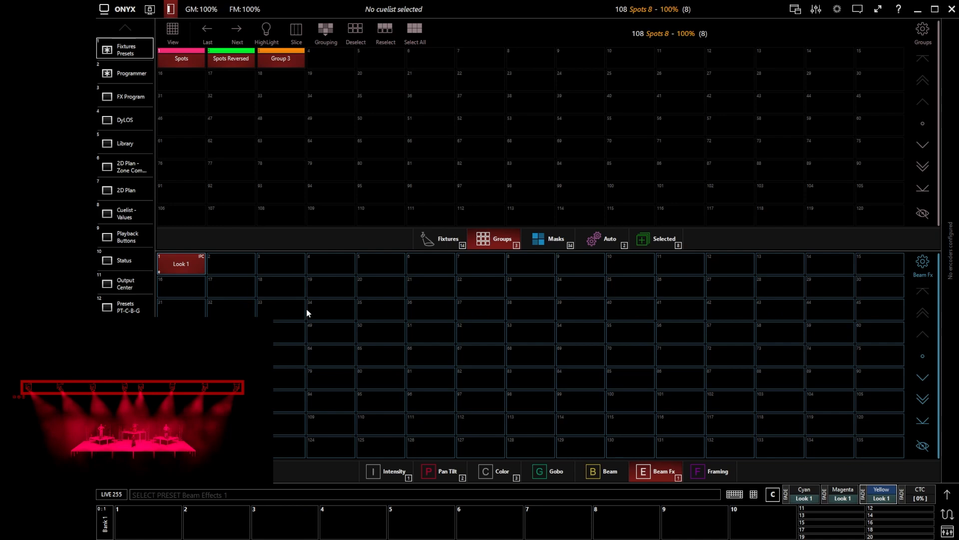
- Load the Look 1 preset for editing from a cleared programmer, inspect its contents, and update it using embedded references
{"action": "key", "text": "BackSpace"}
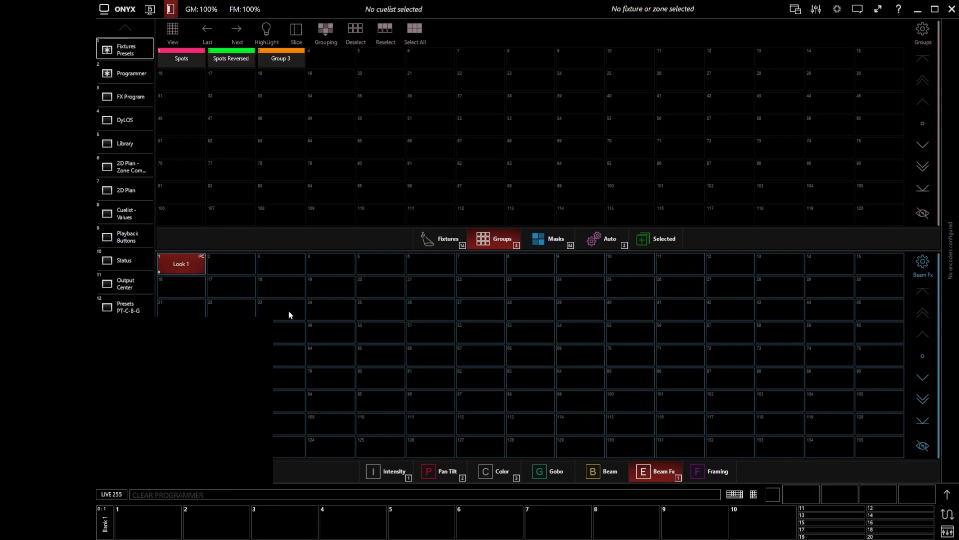
{"action": "key", "text": "e"}
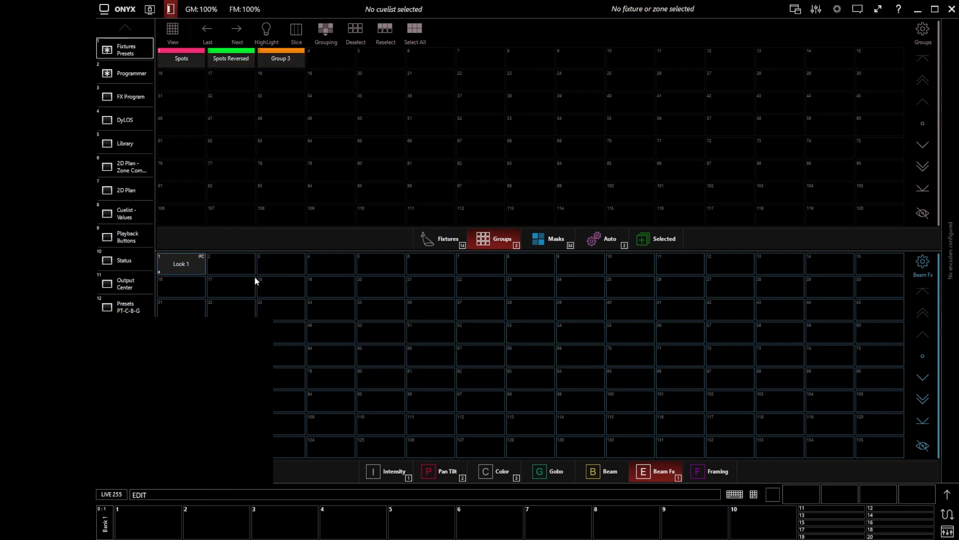
{"action": "left_click", "coordinate": [190, 269]}
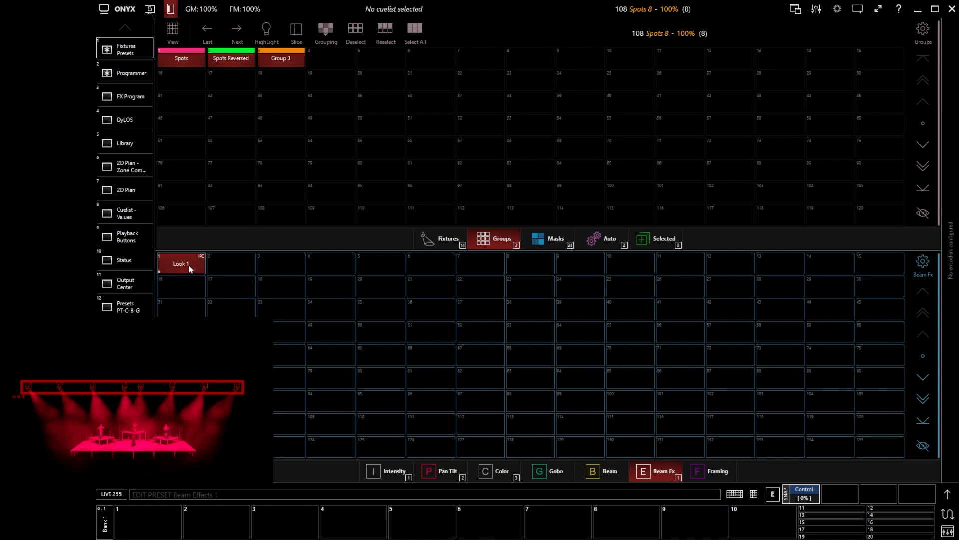
{"action": "left_click", "coordinate": [121, 75]}
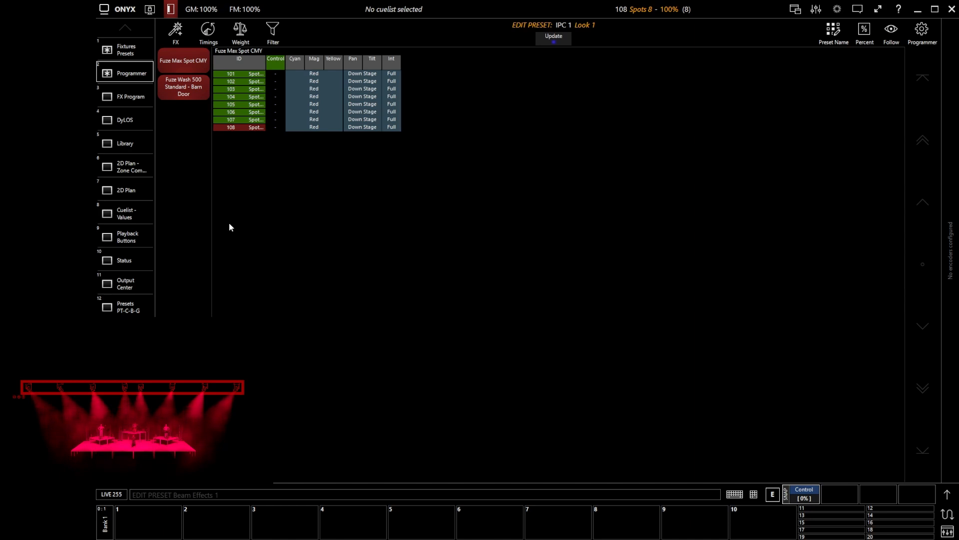
{"action": "key", "text": "u"}
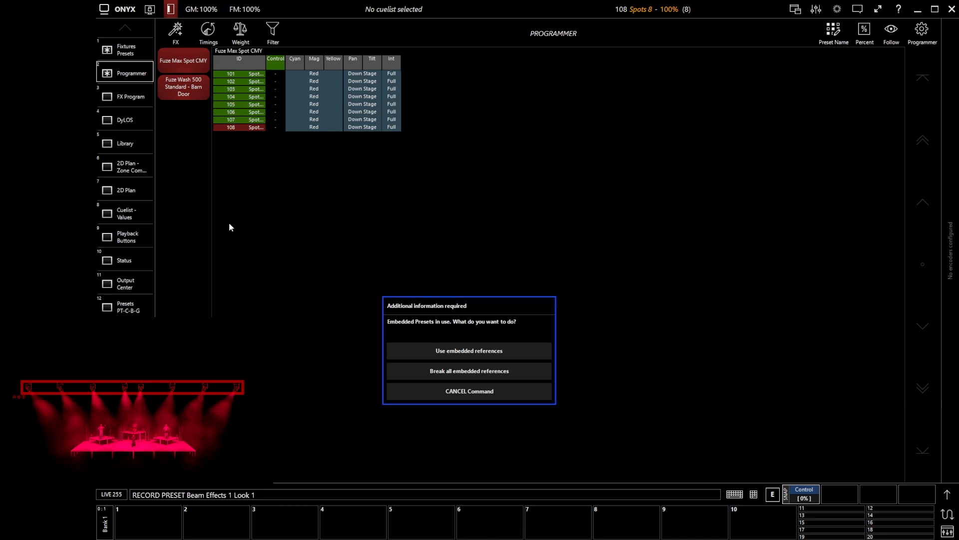
{"action": "left_click", "coordinate": [477, 350]}
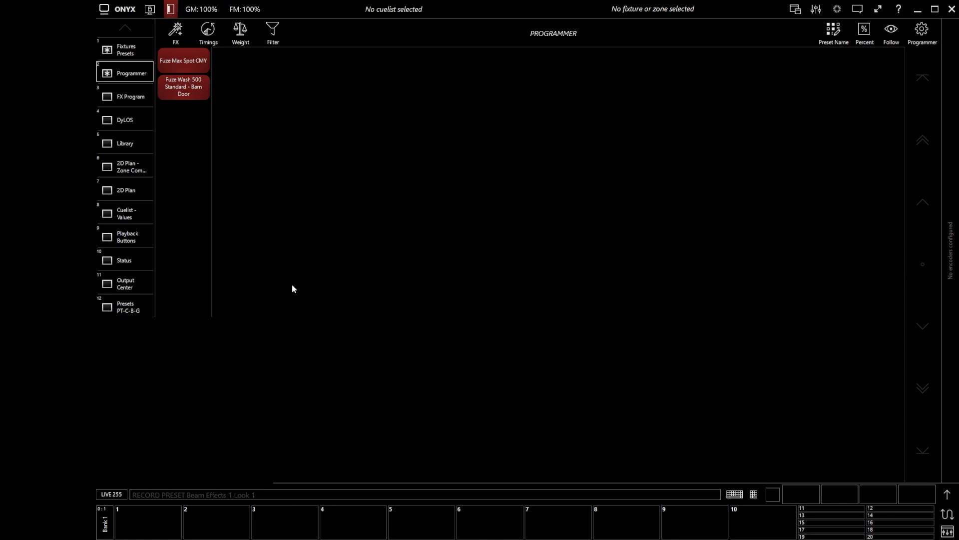
- Apply the Look 1 Beam Fx preset without selecting any fixtures
{"action": "left_click", "coordinate": [128, 46]}
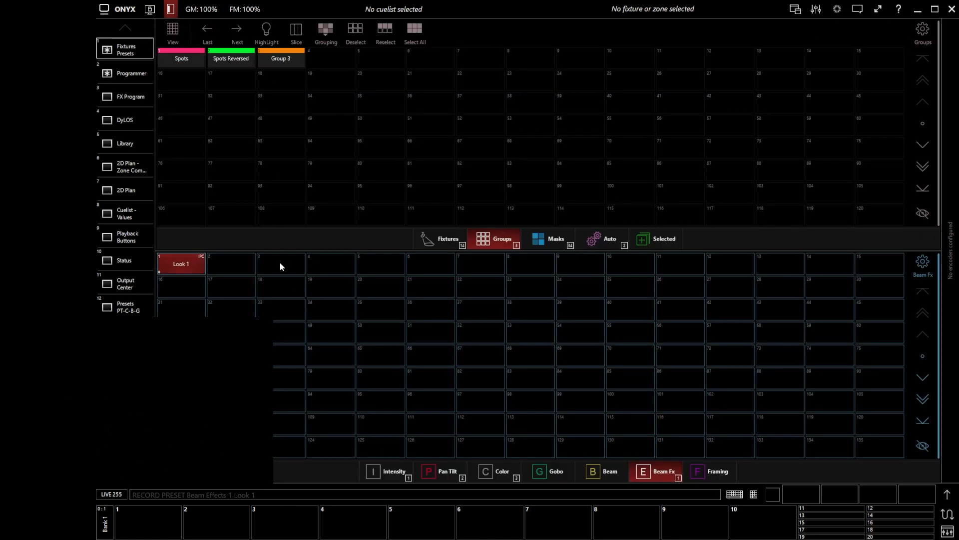
{"action": "left_click", "coordinate": [200, 264]}
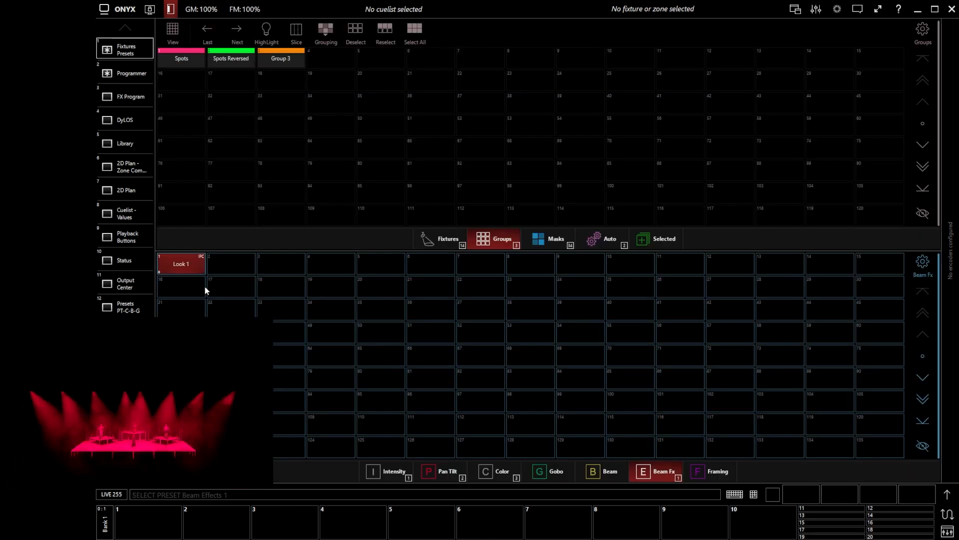